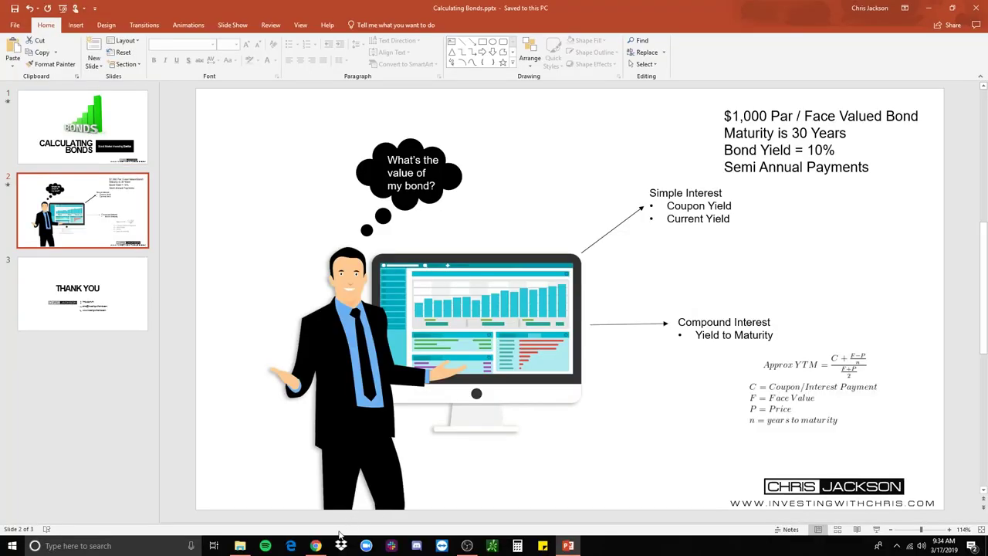
- Switch to the Calculating Bonds spreadsheet in Chrome and remove the stray letter being entered in cell J3
{"action": "left_click", "coordinate": [315, 546]}
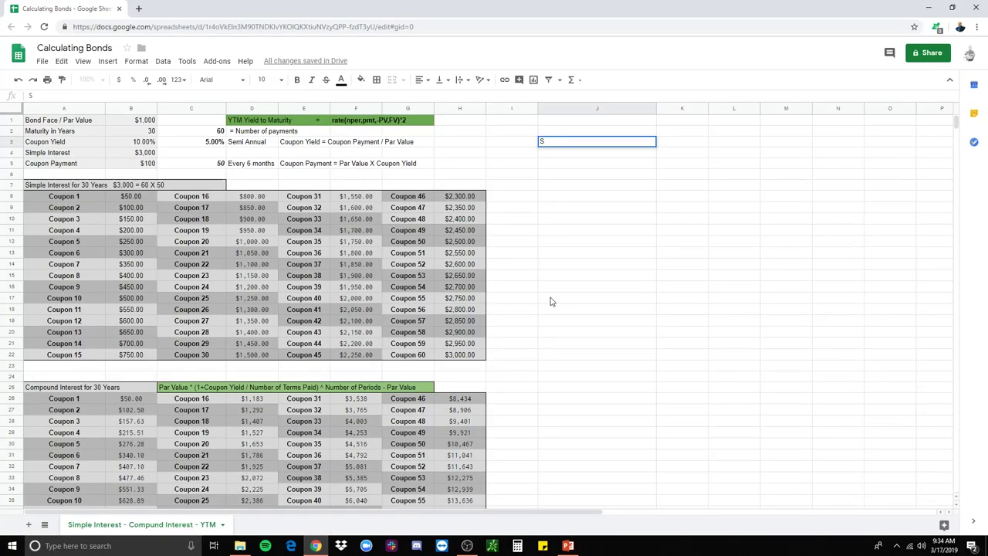
{"action": "key", "text": "BackSpace"}
{"action": "left_click", "coordinate": [564, 204]}
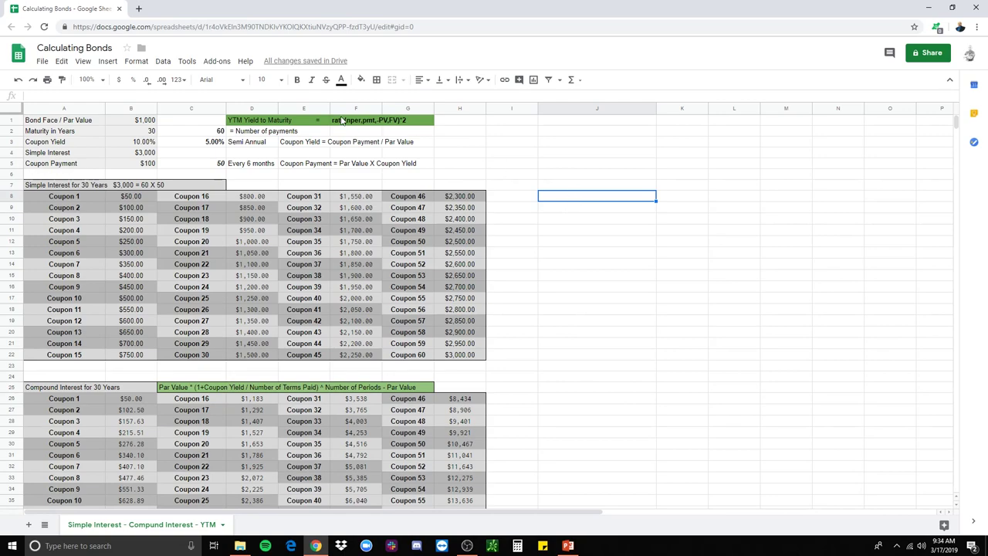
- Examine the yield to maturity formula in row 1 and the 30-year simple and compound interest tables
{"action": "left_click_drag", "start_coordinate": [289, 122], "coordinate": [386, 122]}
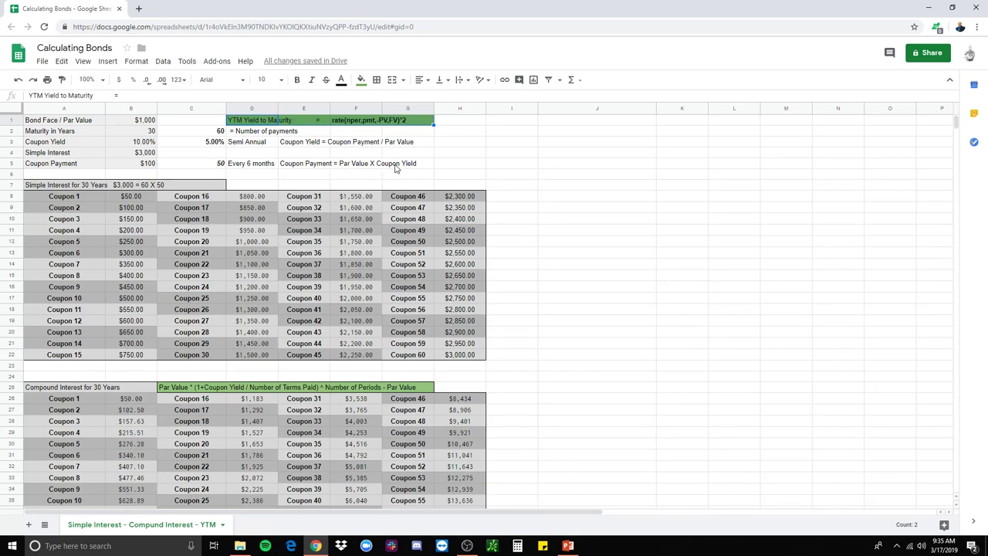
{"action": "scroll", "coordinate": [399, 212], "scroll_direction": "down", "scroll_amount": 2}
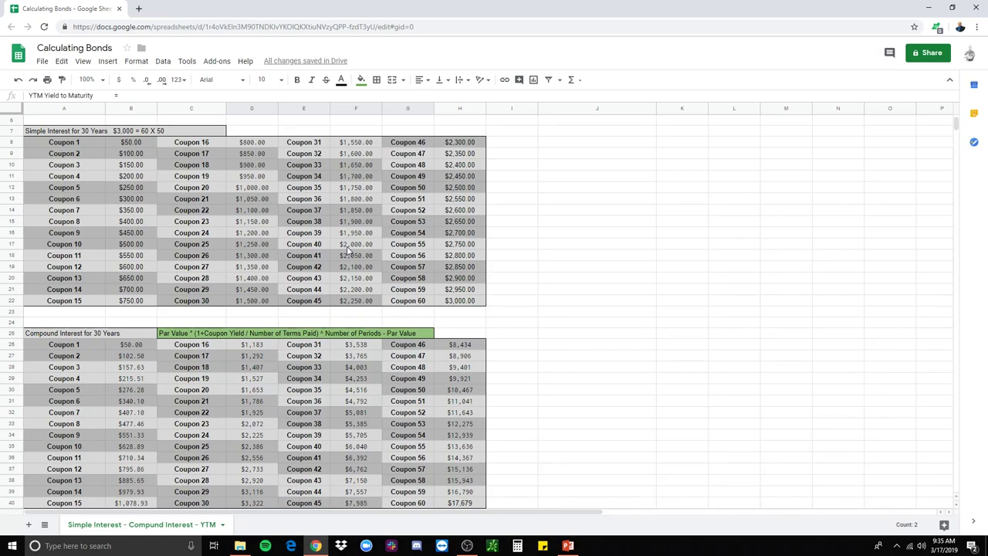
{"action": "scroll", "coordinate": [345, 337], "scroll_direction": "down", "scroll_amount": 1}
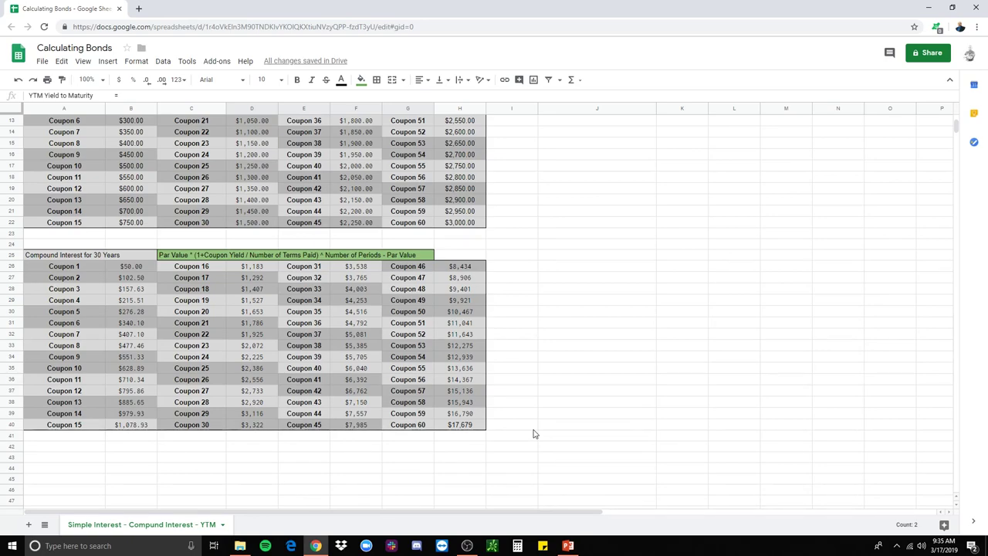
{"action": "scroll", "coordinate": [521, 428], "scroll_direction": "up", "scroll_amount": 4}
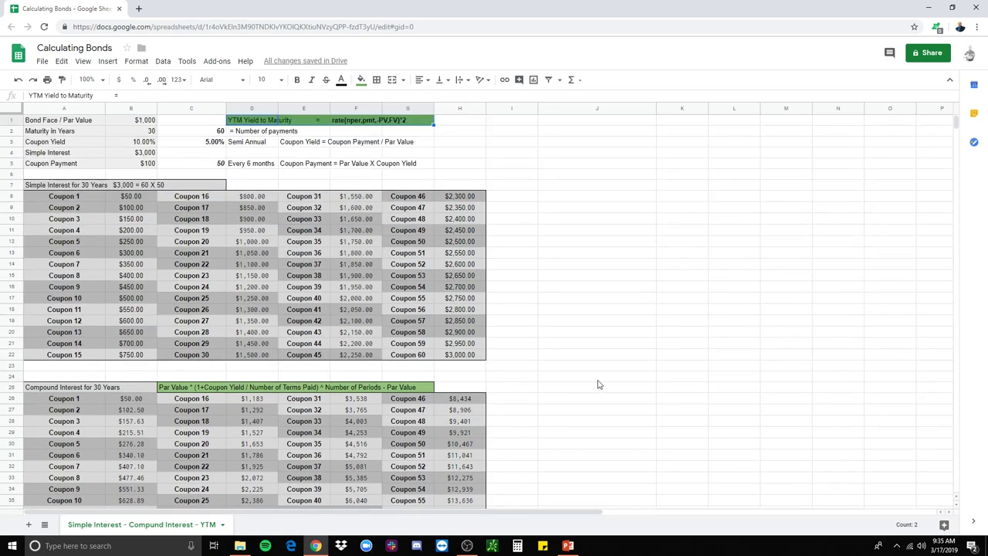
- Calculate the current yield by entering 1200 in J4 and =100/1200 in J5, and clear both cells
{"action": "left_click", "coordinate": [589, 155]}
{"action": "type", "text": "1200"}
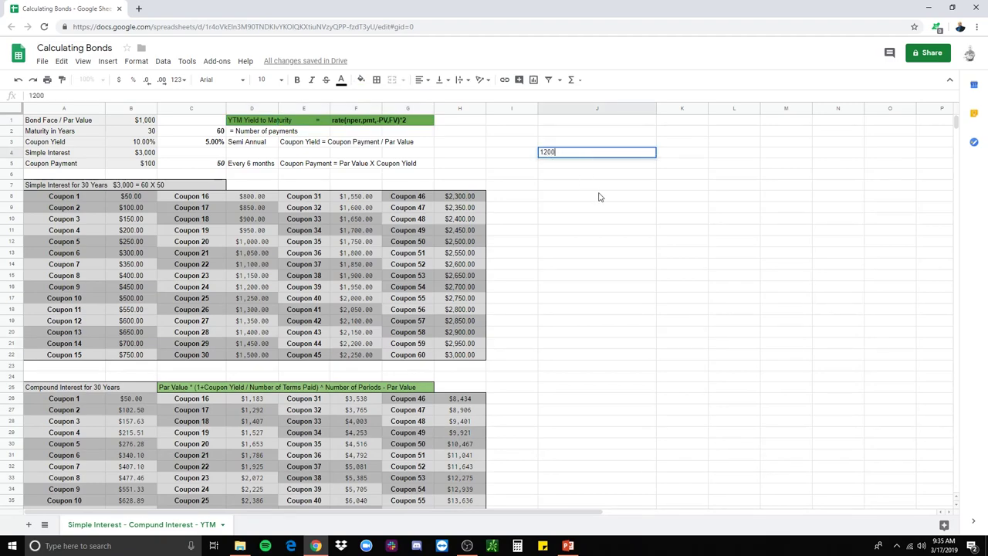
{"action": "left_click", "coordinate": [600, 196]}
{"action": "left_click", "coordinate": [618, 164]}
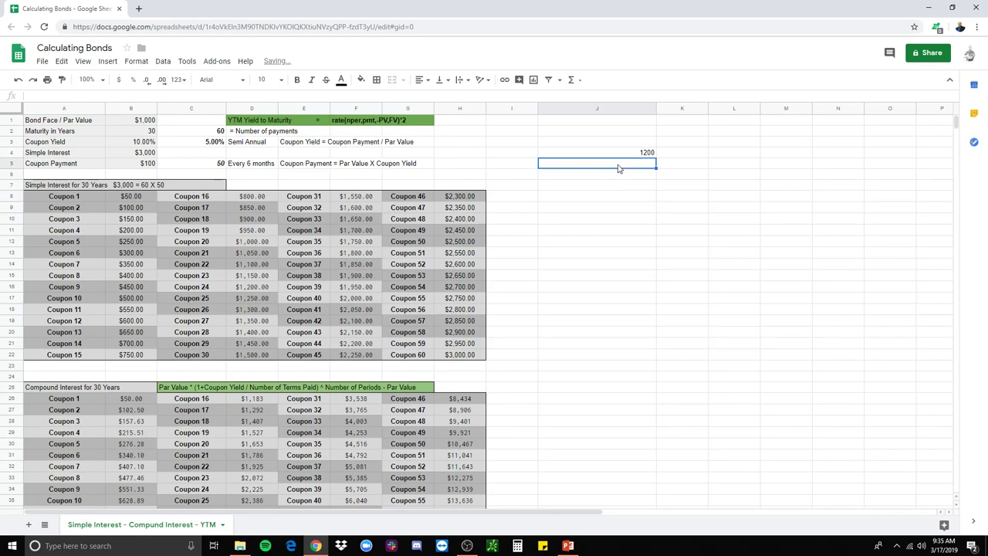
{"action": "type", "text": "=10"}
{"action": "type", "text": "0/1200"}
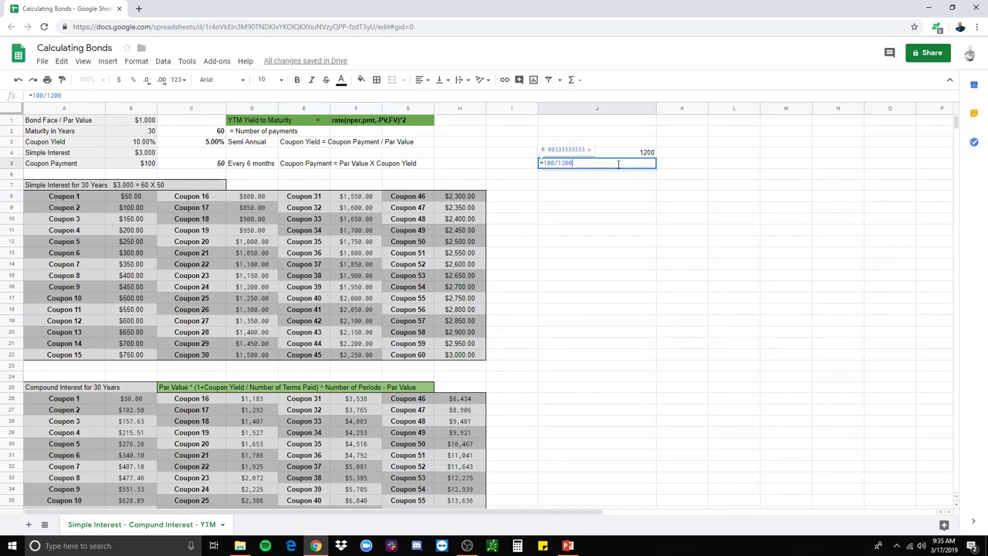
{"action": "key", "text": "Return"}
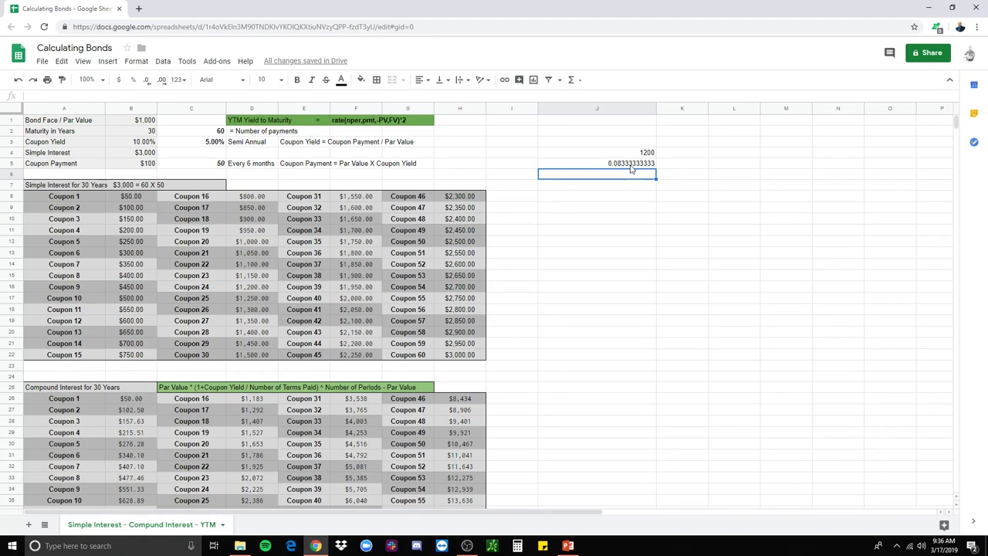
{"action": "left_click_drag", "start_coordinate": [649, 153], "coordinate": [651, 165]}
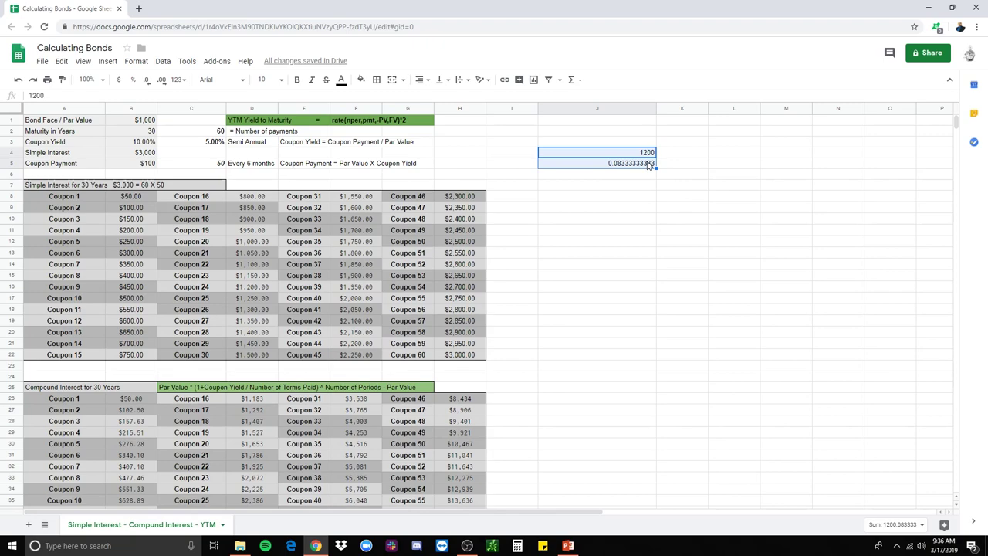
{"action": "key", "text": "Delete"}
- Enter the yield to maturity formula =rate(30,50,-1200,1000)*2 in cell J3 for the bond priced at 1200
{"action": "left_click", "coordinate": [605, 141]}
{"action": "type", "text": "="}
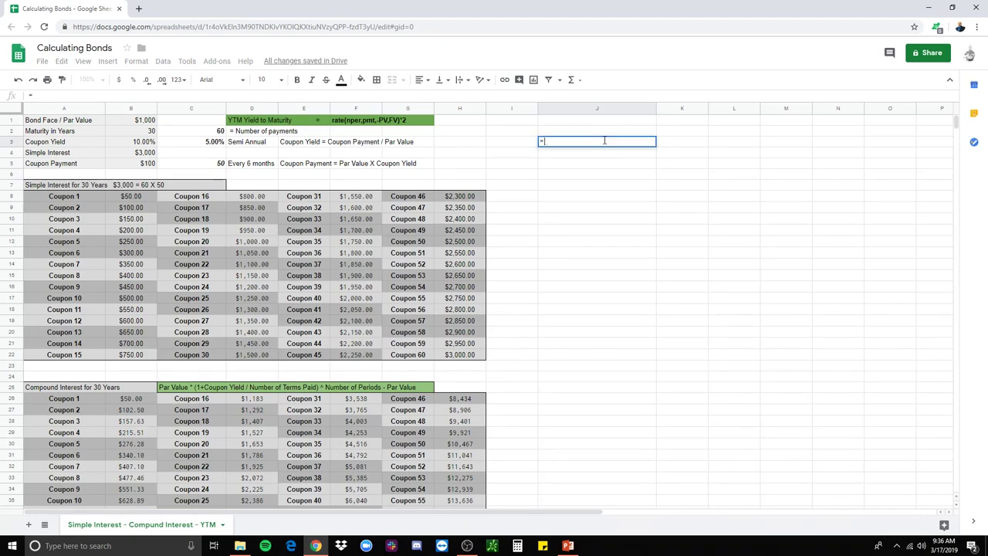
{"action": "type", "text": "rate("}
{"action": "type", "text": "30"}
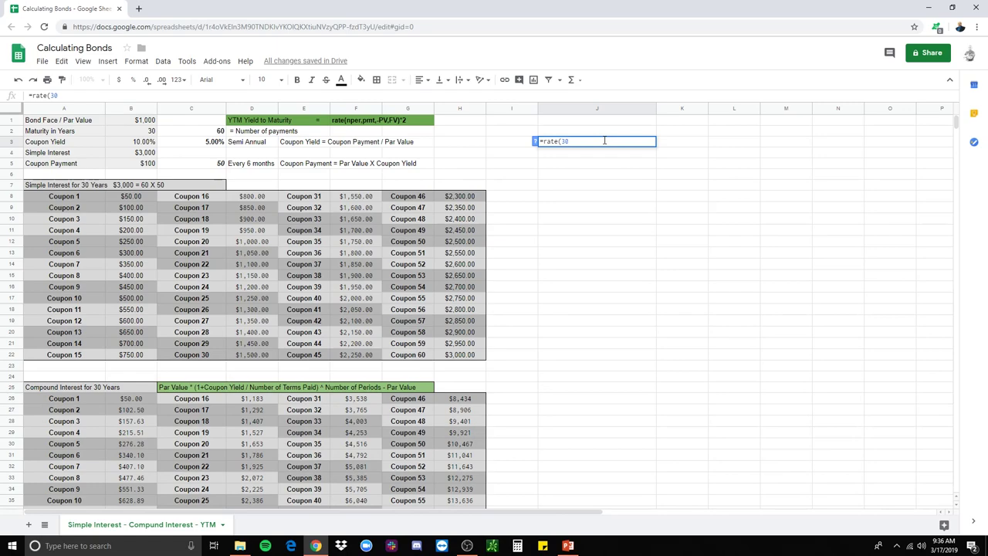
{"action": "type", "text": ","}
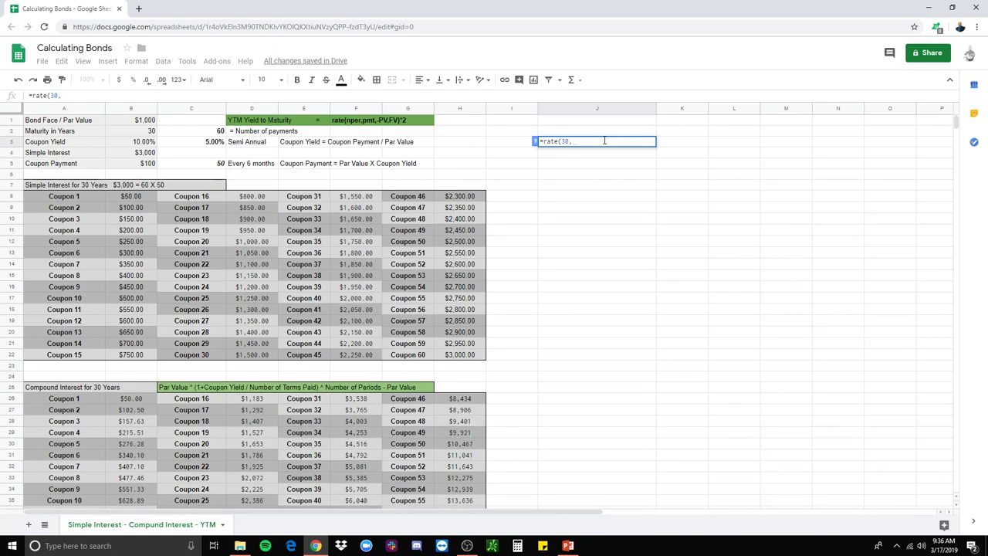
{"action": "type", "text": "50"}
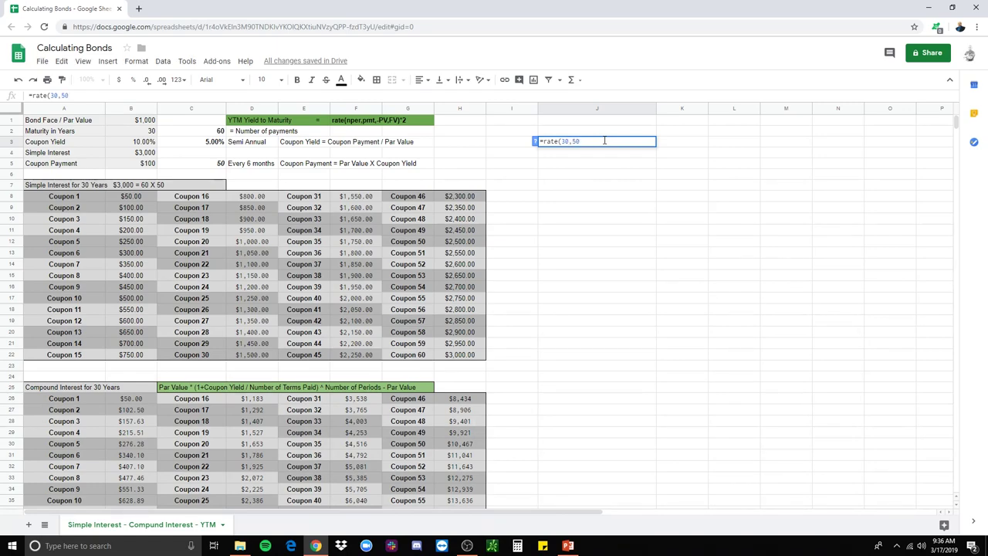
{"action": "type", "text": ","}
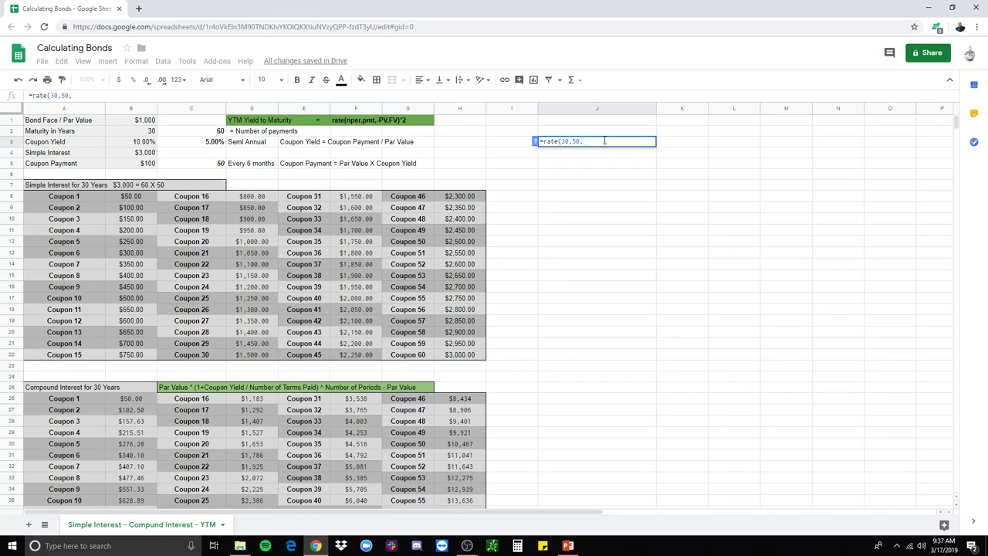
{"action": "type", "text": "-1200,1000)"}
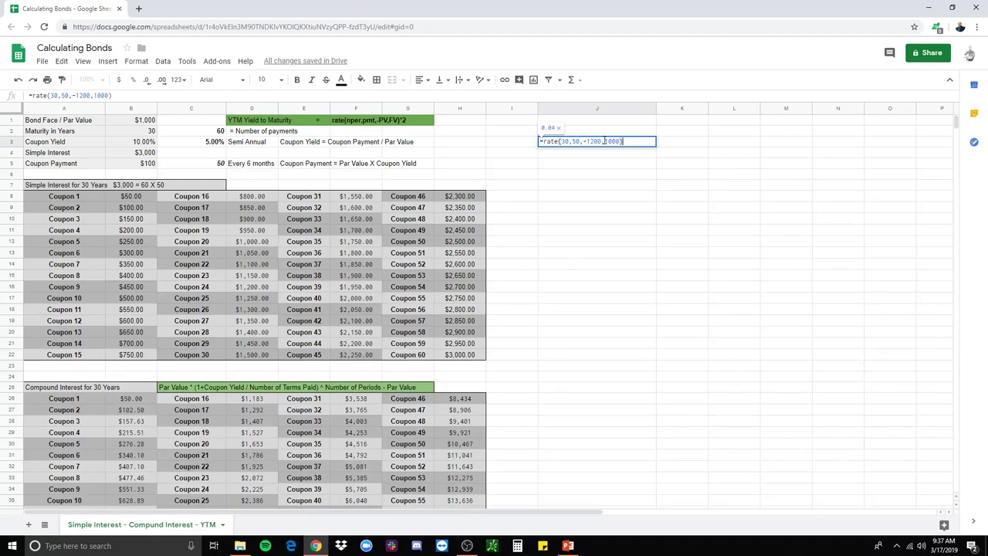
{"action": "type", "text": "*"}
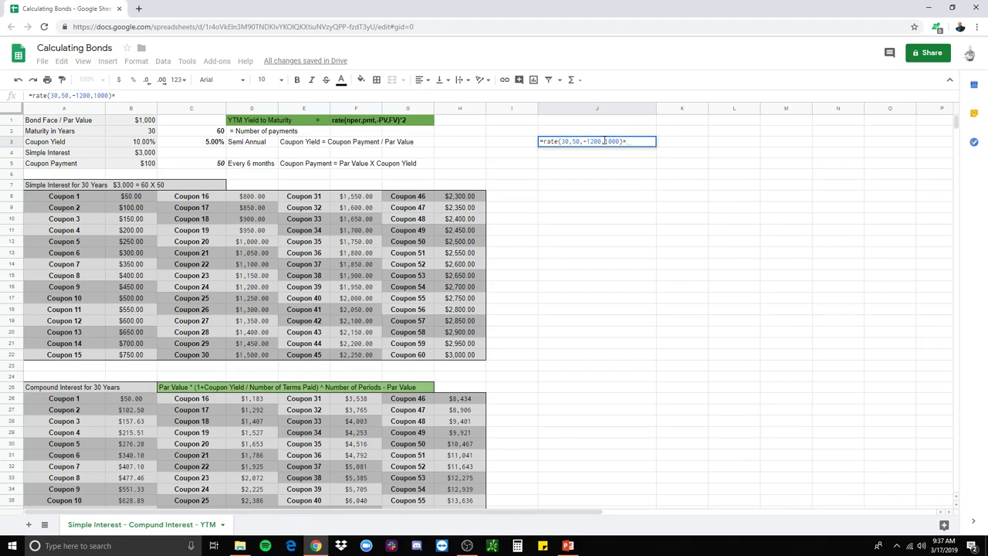
{"action": "type", "text": "2"}
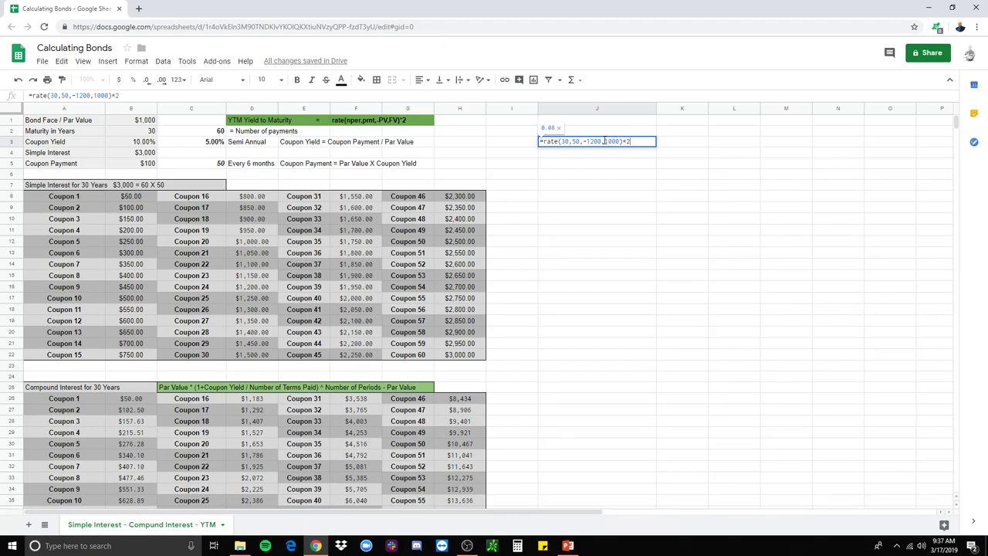
{"action": "key", "text": "Return"}
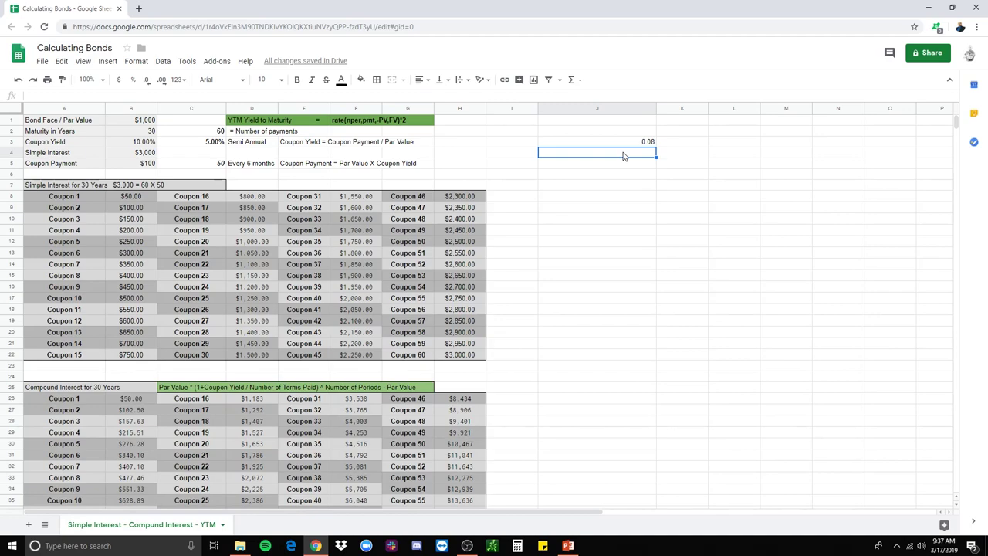
- Enter the yield to maturity formula =rate(30,50,-800,1000)*2 in cell J4 for the bond priced at 800
{"action": "type", "text": "="}
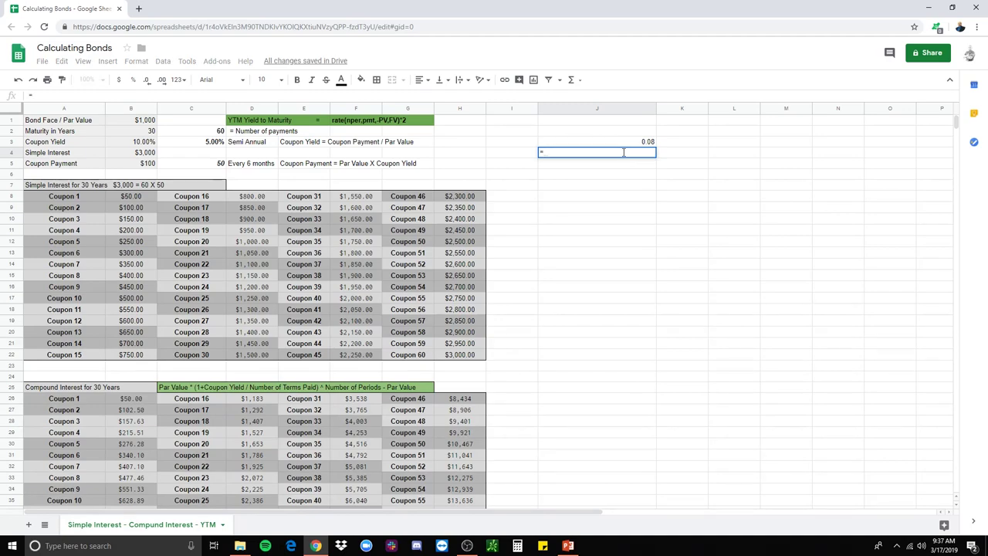
{"action": "type", "text": "rate(30"}
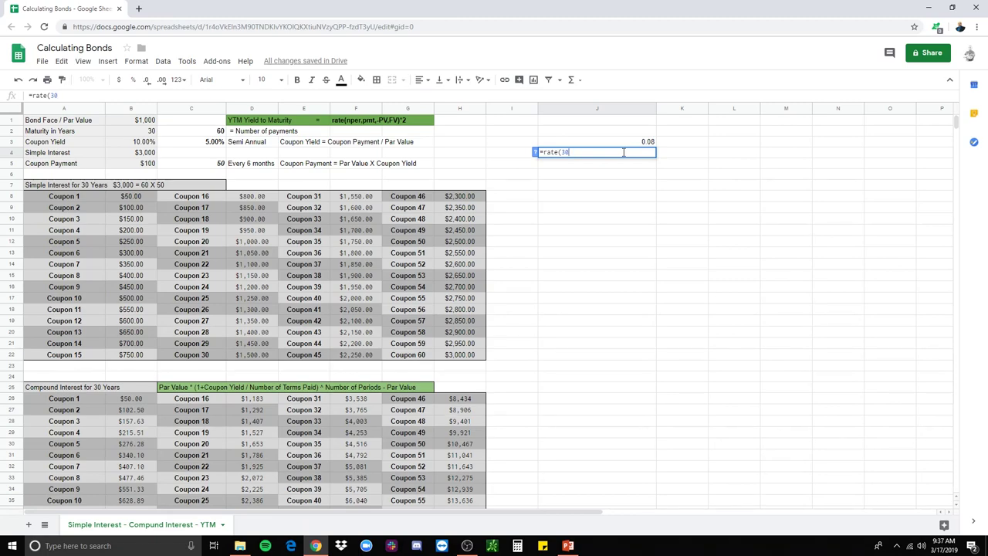
{"action": "type", "text": ",50,"}
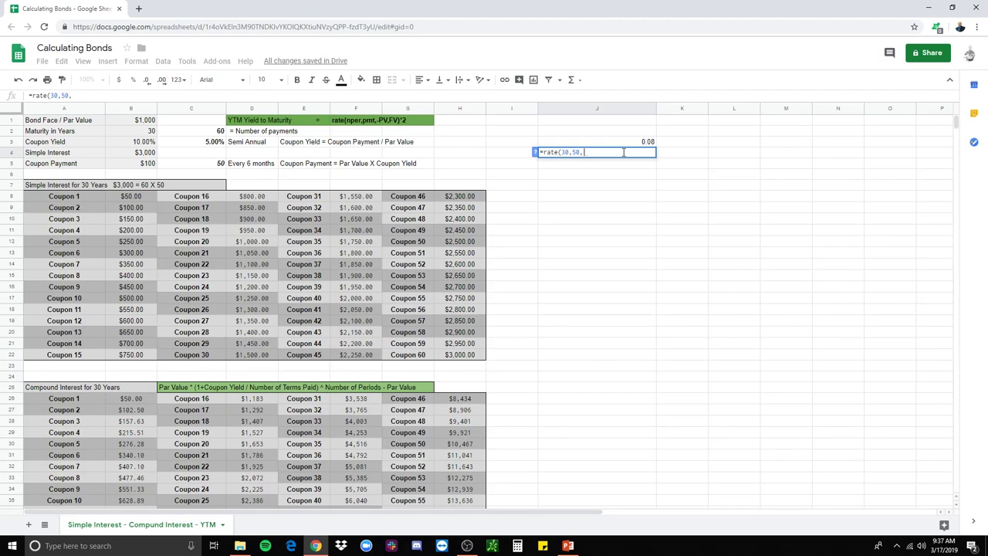
{"action": "type", "text": "-800"}
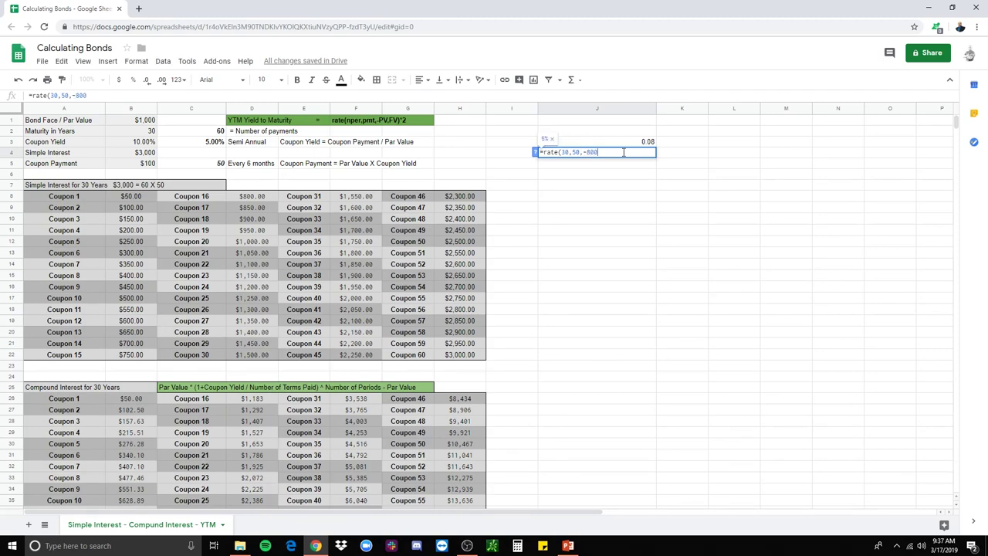
{"action": "type", "text": ",1000)*2"}
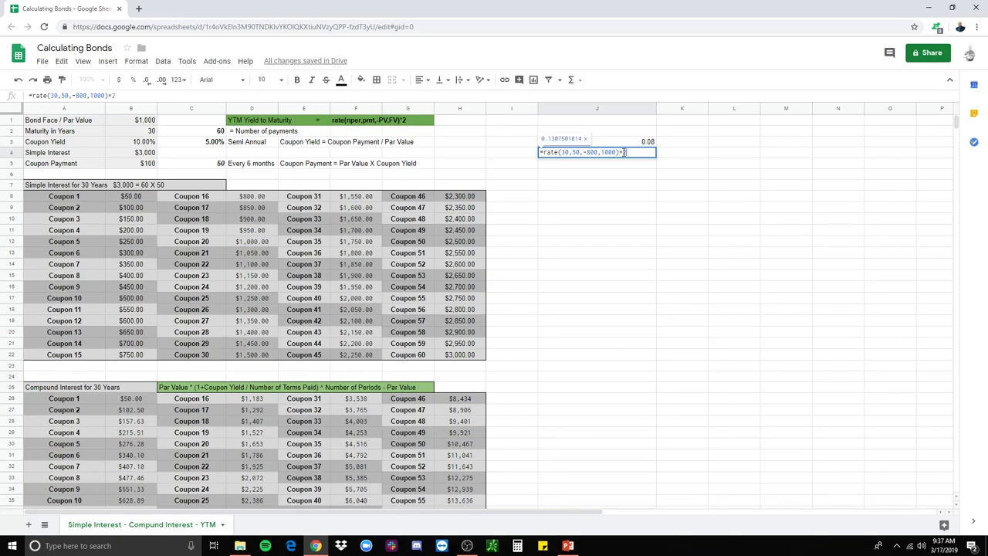
{"action": "key", "text": "Return"}
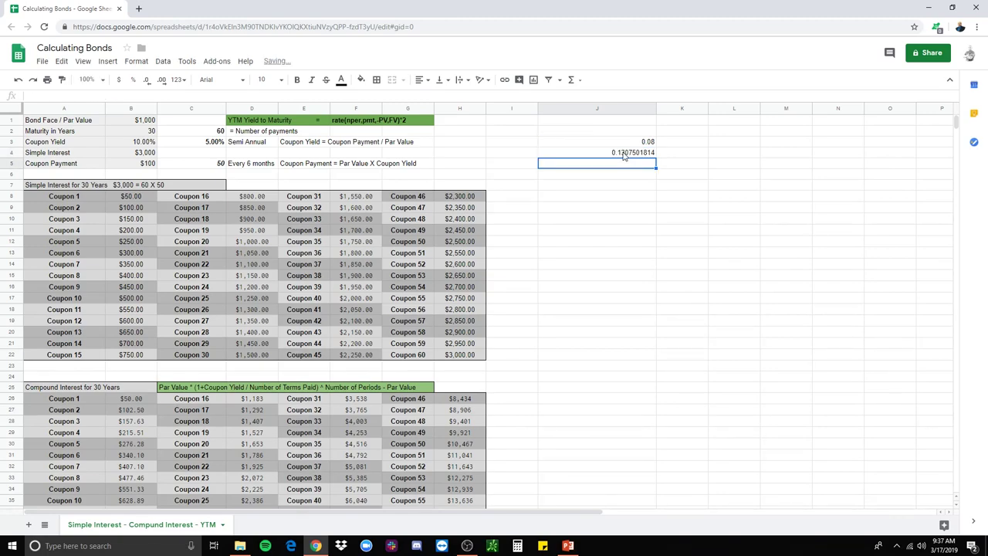